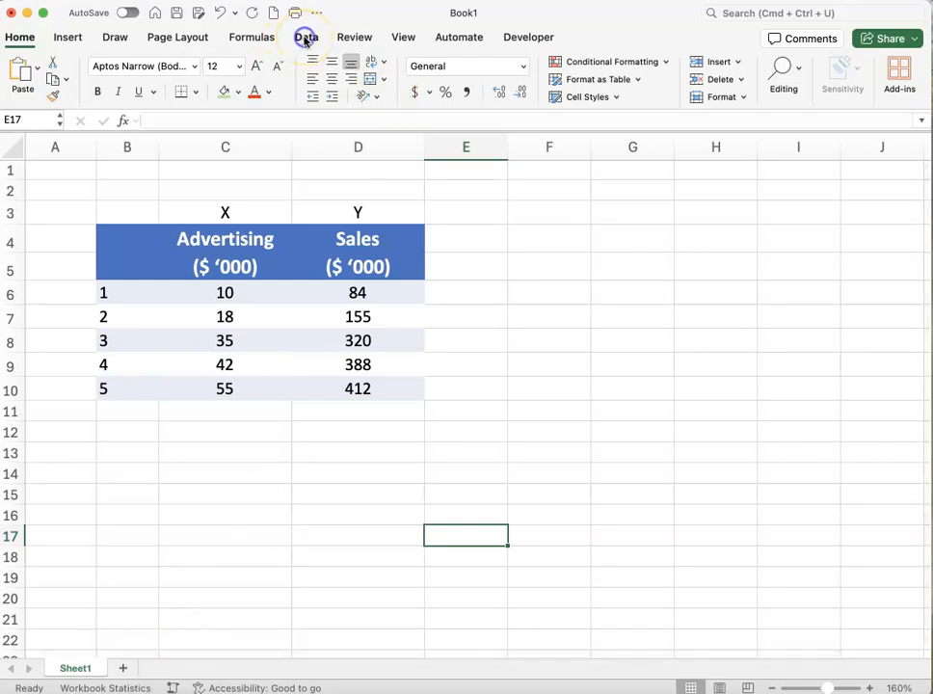
Open the Regression tool from the Data Analysis tools and place its dialog clear of the data table
click(305, 39)
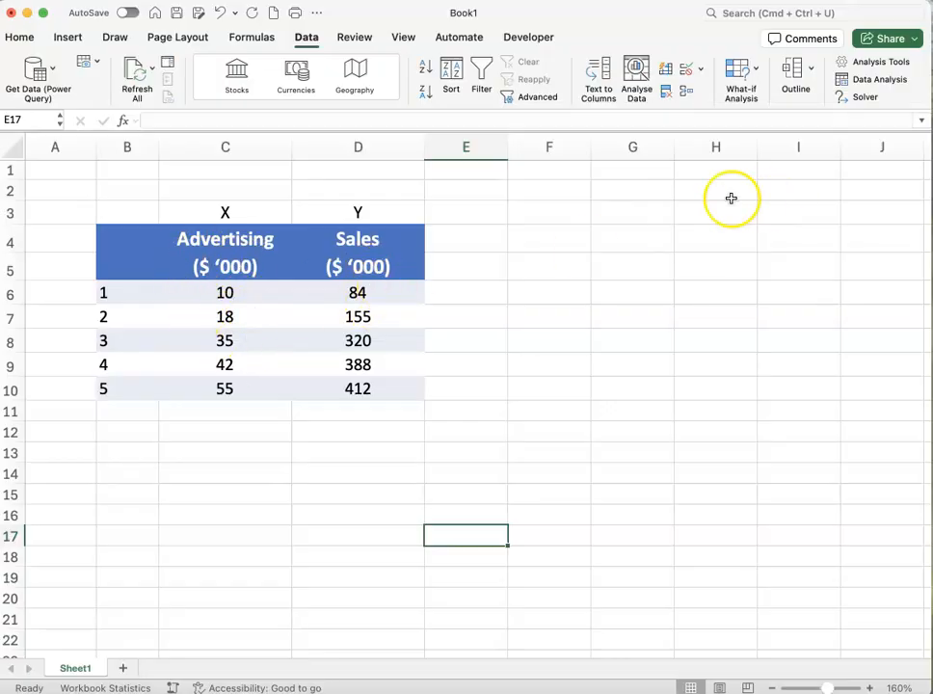
click(868, 81)
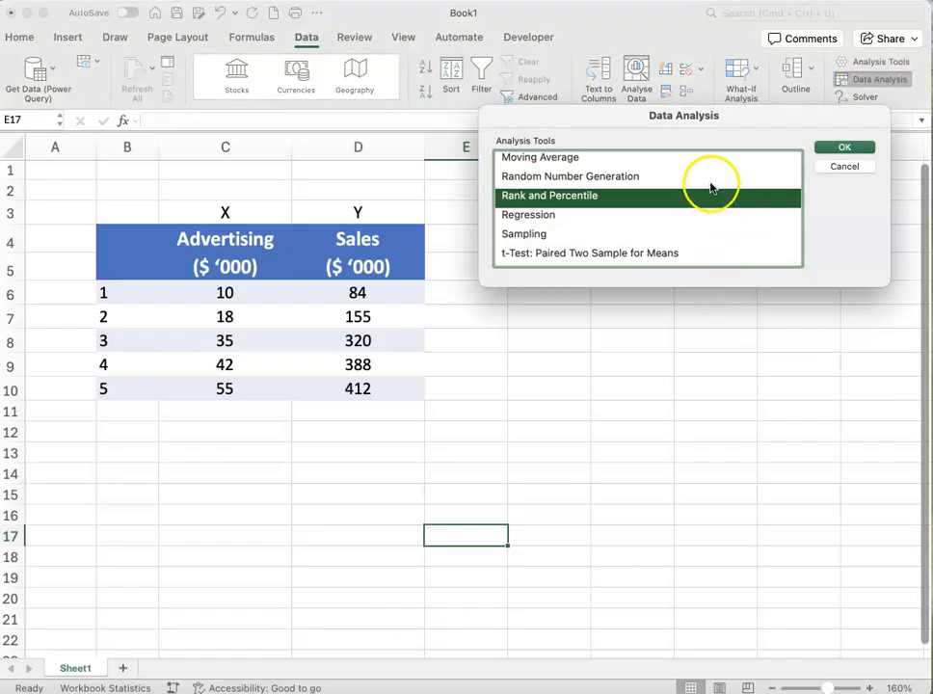
click(540, 217)
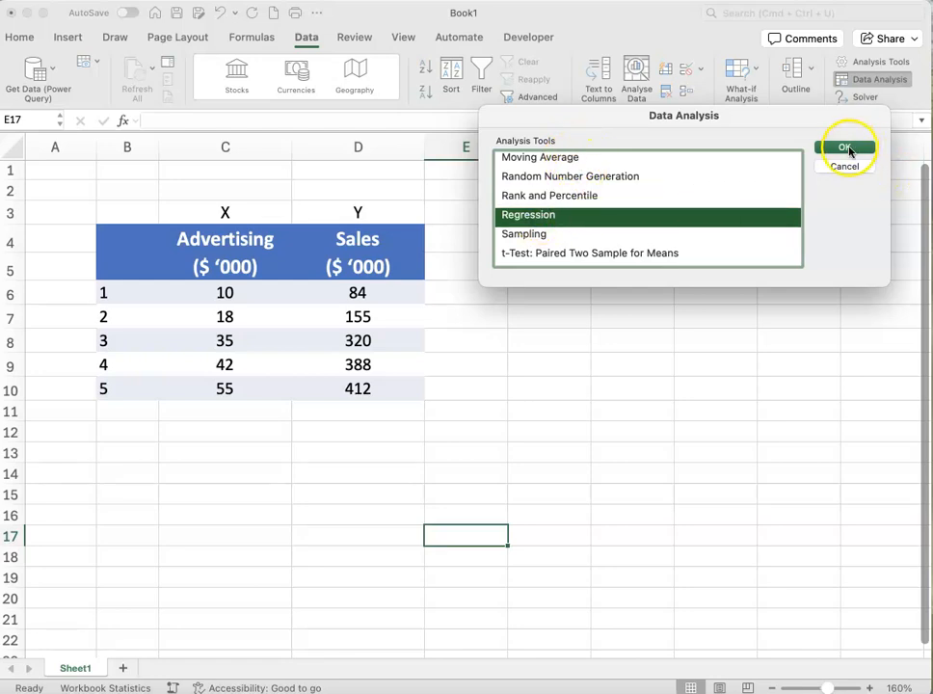
click(846, 148)
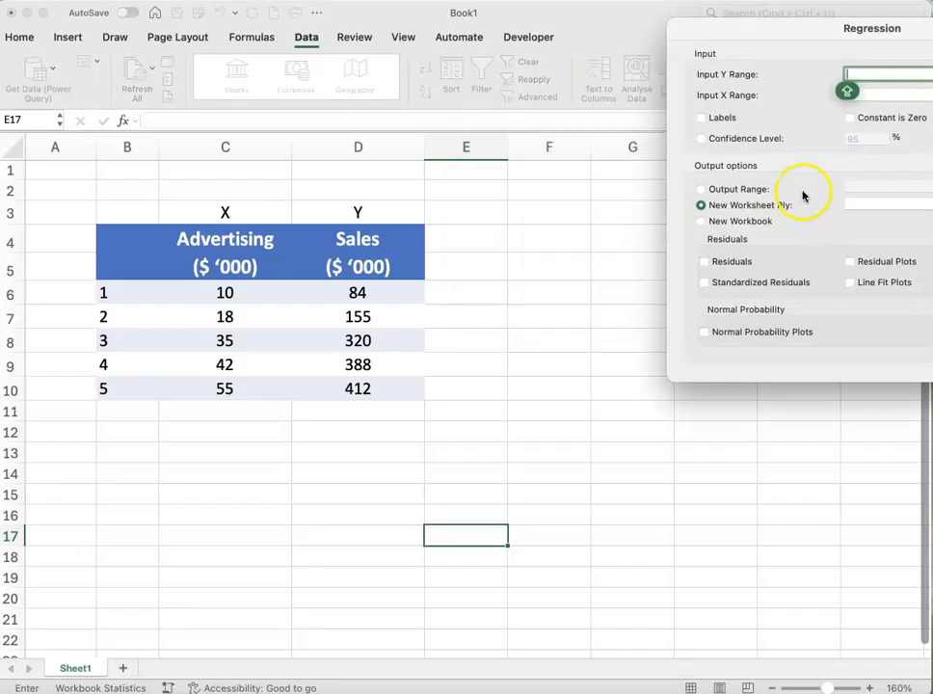
drag(794, 32, 622, 49)
Set the regression's Y input range to the Sales values in D6:D10
click(684, 95)
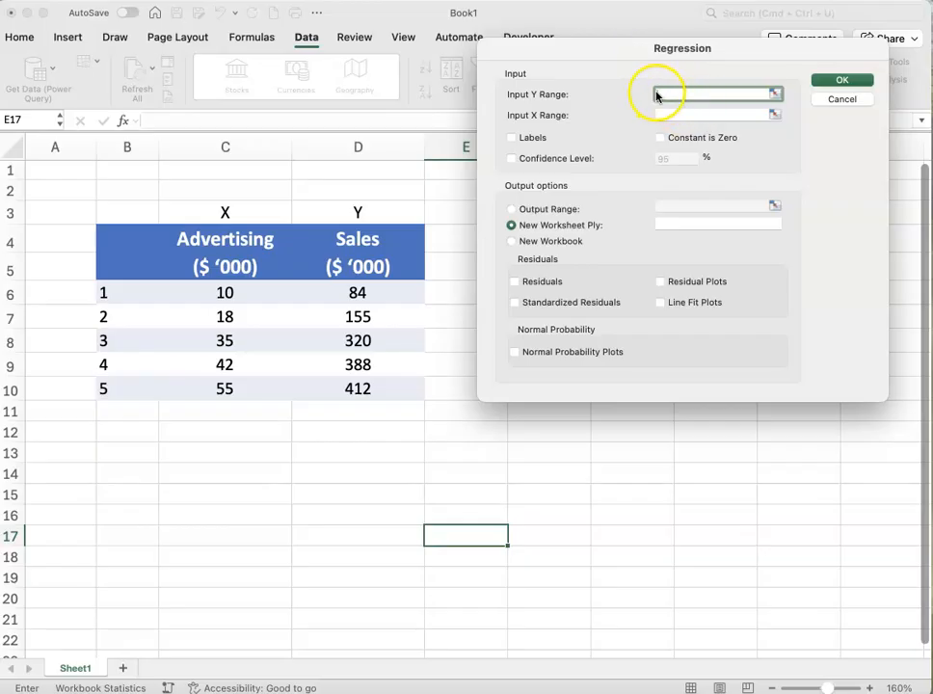
click(779, 94)
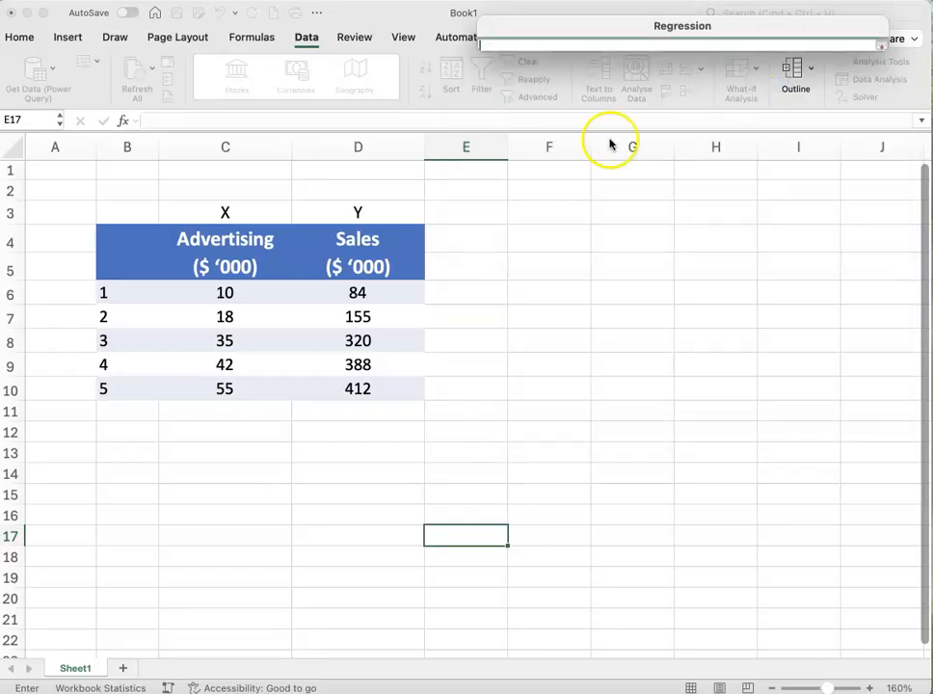
drag(358, 292, 369, 384)
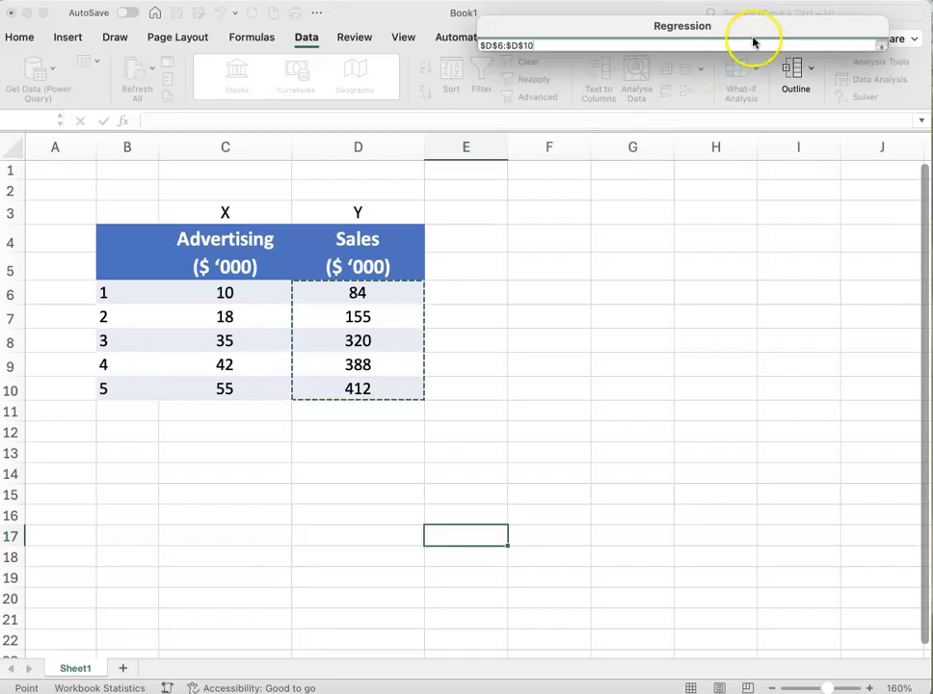
click(880, 44)
Set the X input range to the Advertising values in C6:C10 and run the regression with output on a new worksheet
click(672, 113)
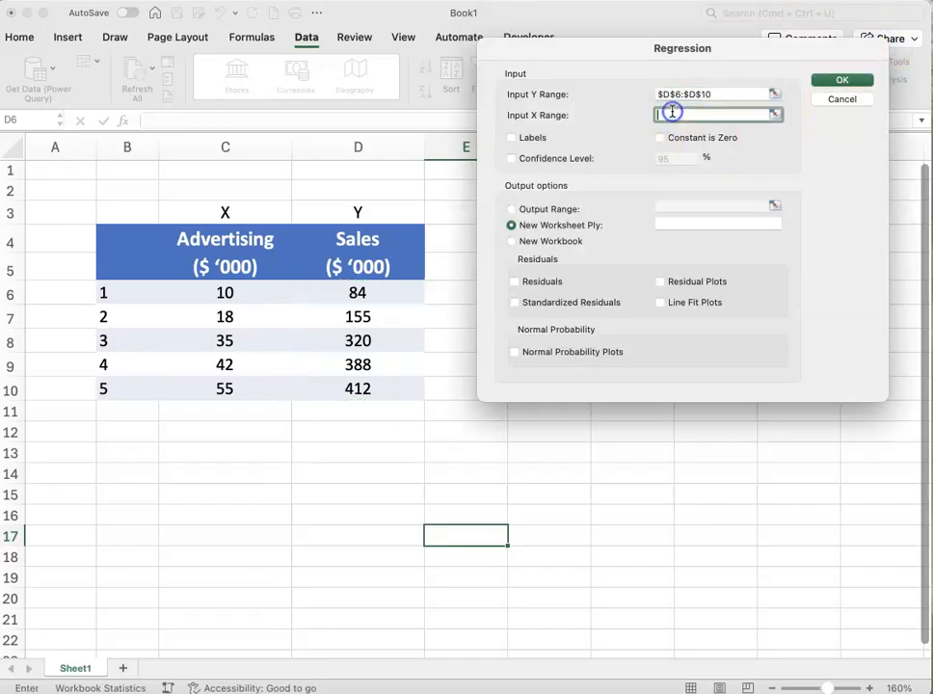
drag(225, 293, 224, 385)
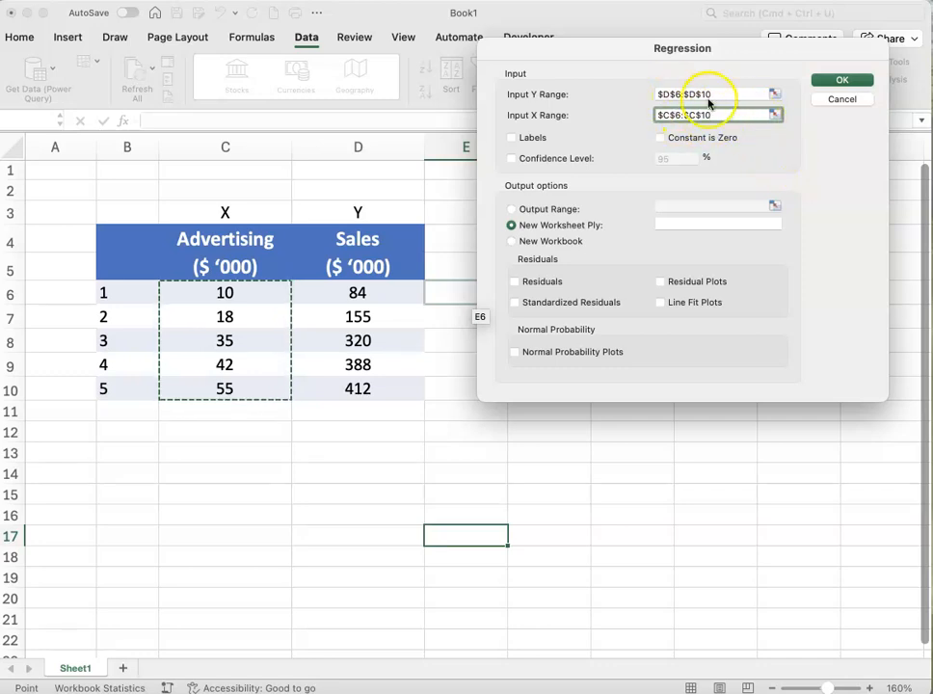
click(845, 81)
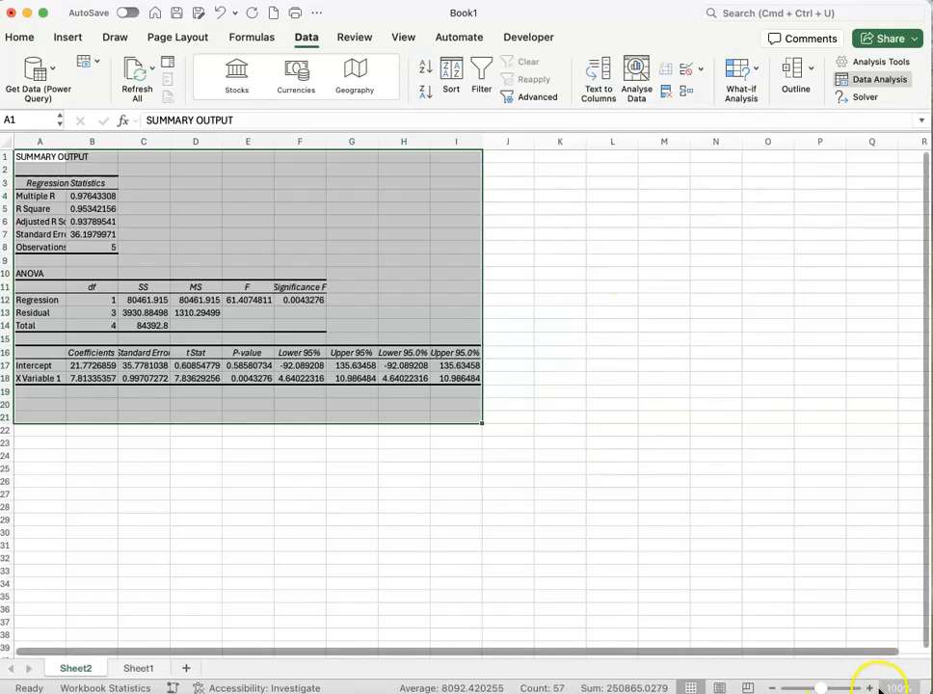
Enlarge the regression output to 160% zoom and widen columns B, C and D so their headings and values fit
click(870, 688)
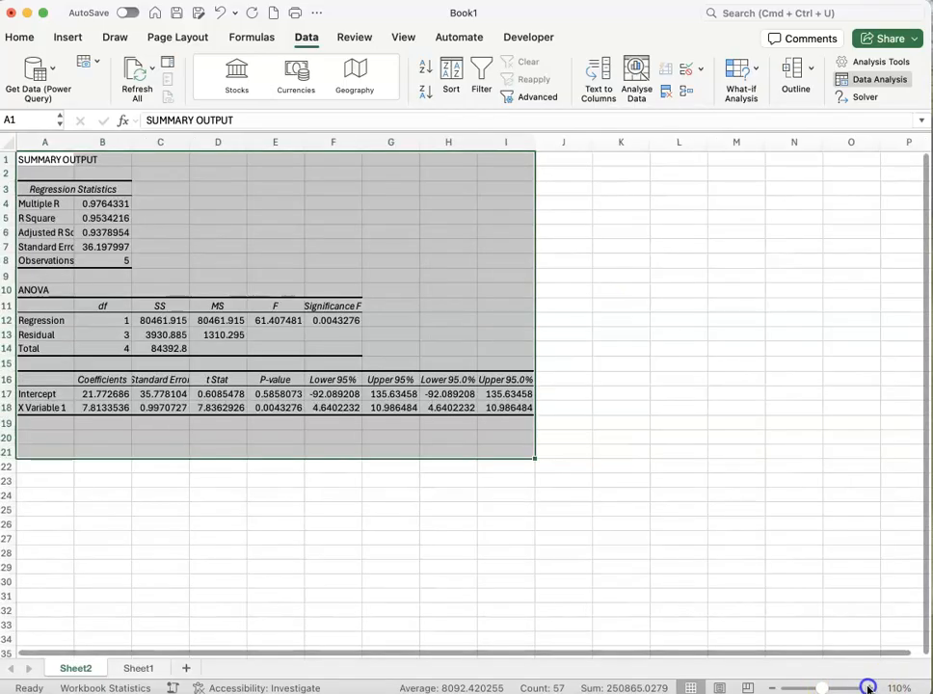
click(870, 689)
click(870, 689)
click(869, 688)
click(870, 689)
click(870, 688)
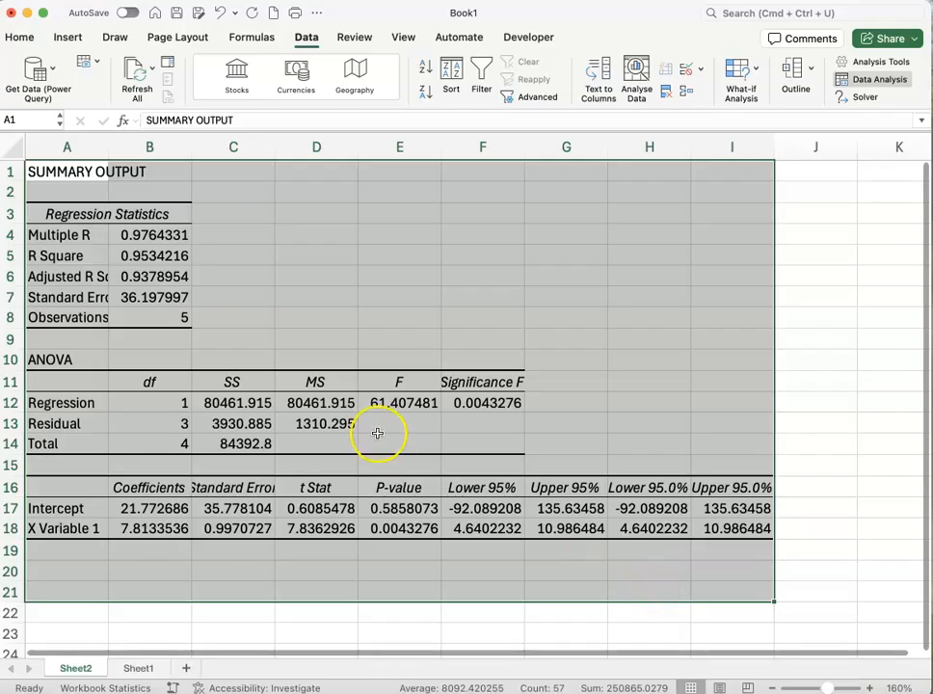
drag(195, 149, 202, 148)
drag(284, 148, 326, 146)
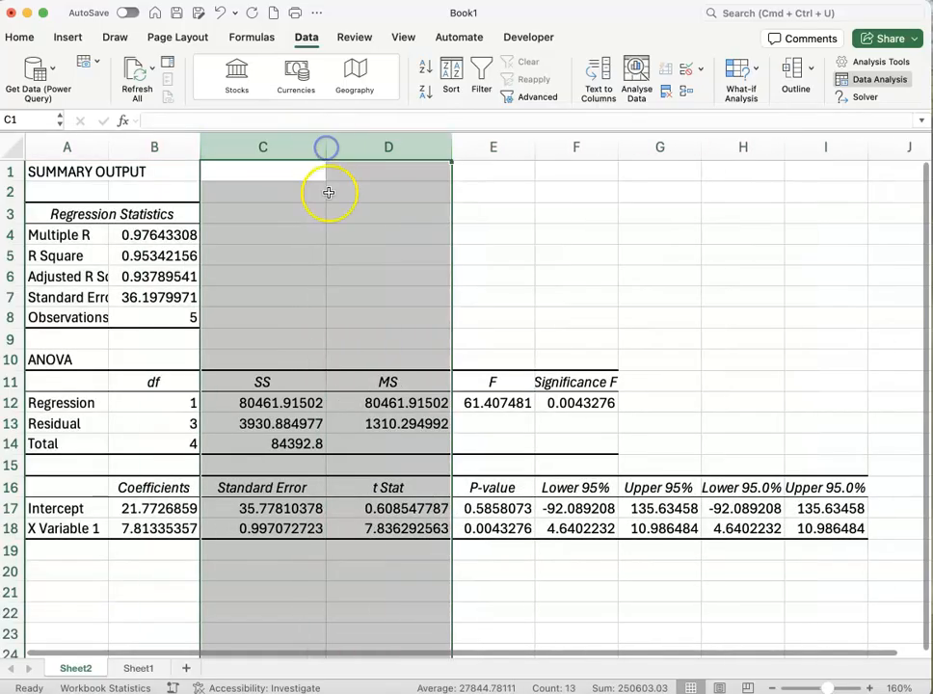
click(311, 255)
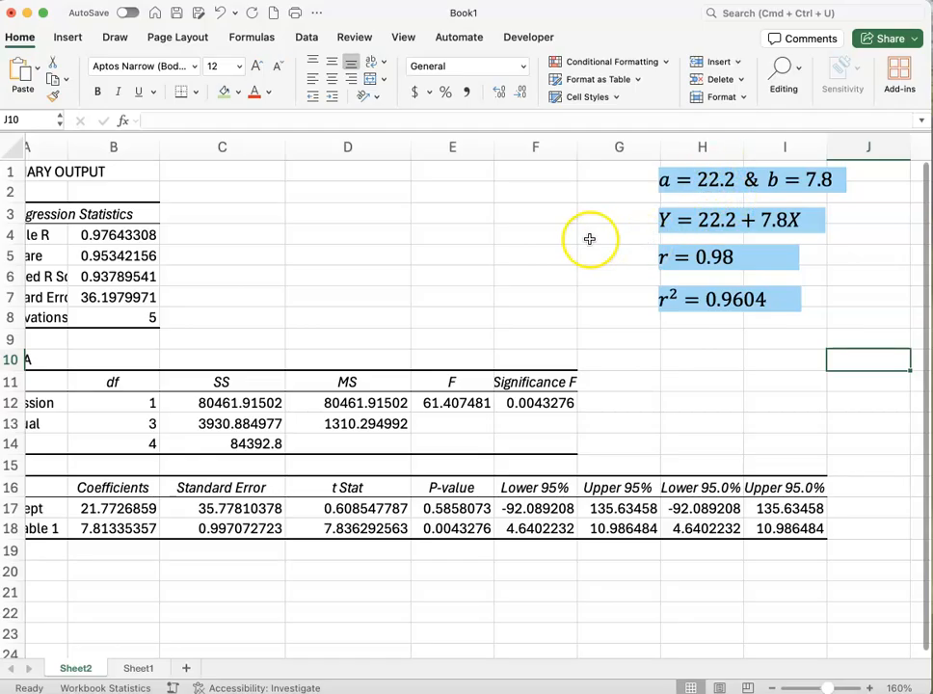
Place a copy of the Y = 22.2 + 7.8X equation box below the coefficients table, around row 20
scroll(590, 240, left, 2)
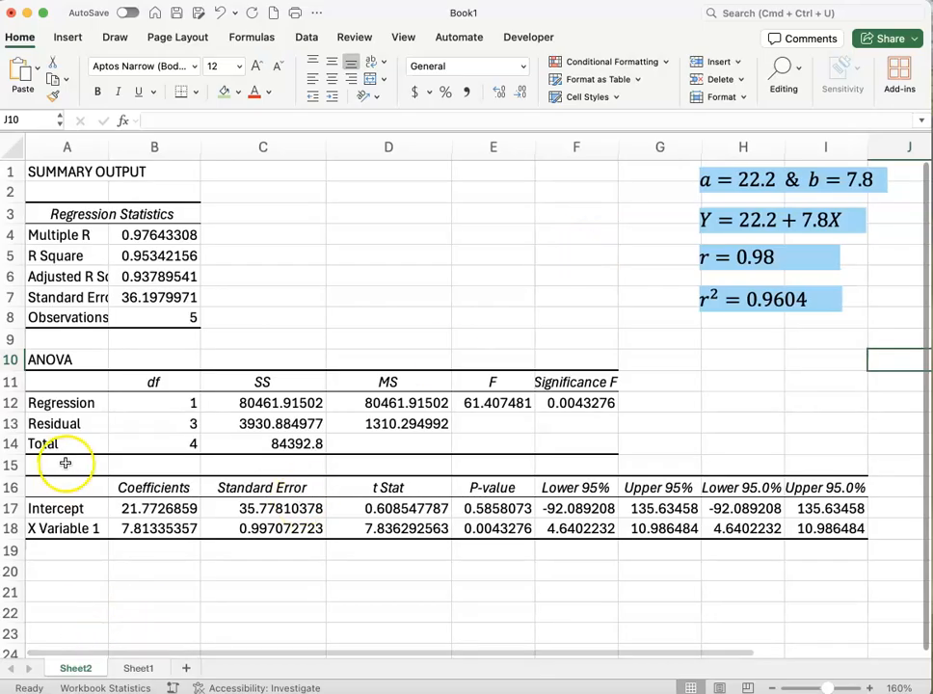
drag(147, 488, 139, 537)
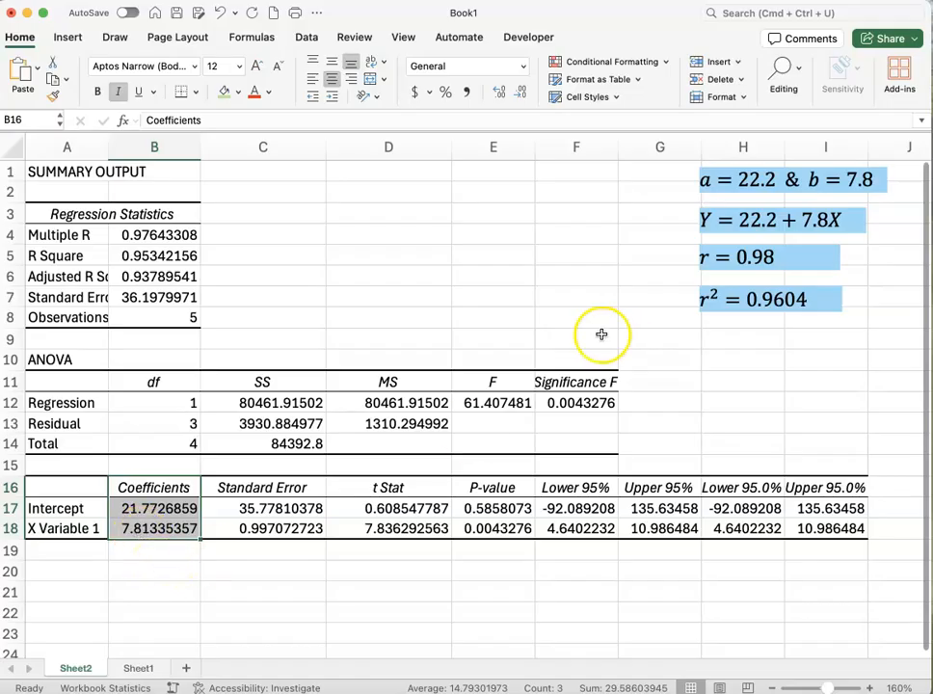
click(728, 234)
click(742, 231)
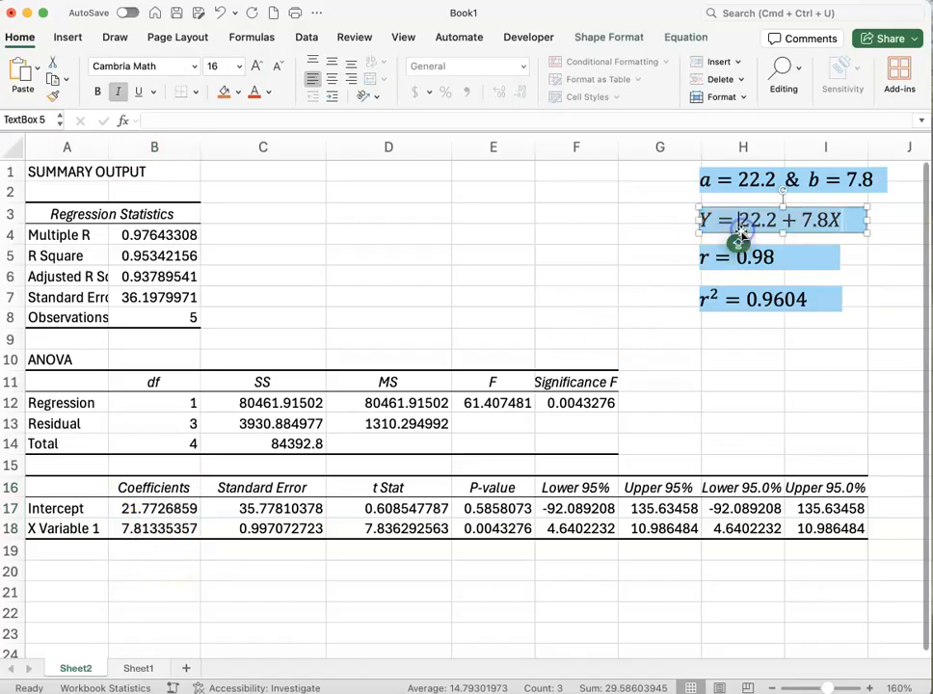
click(759, 233)
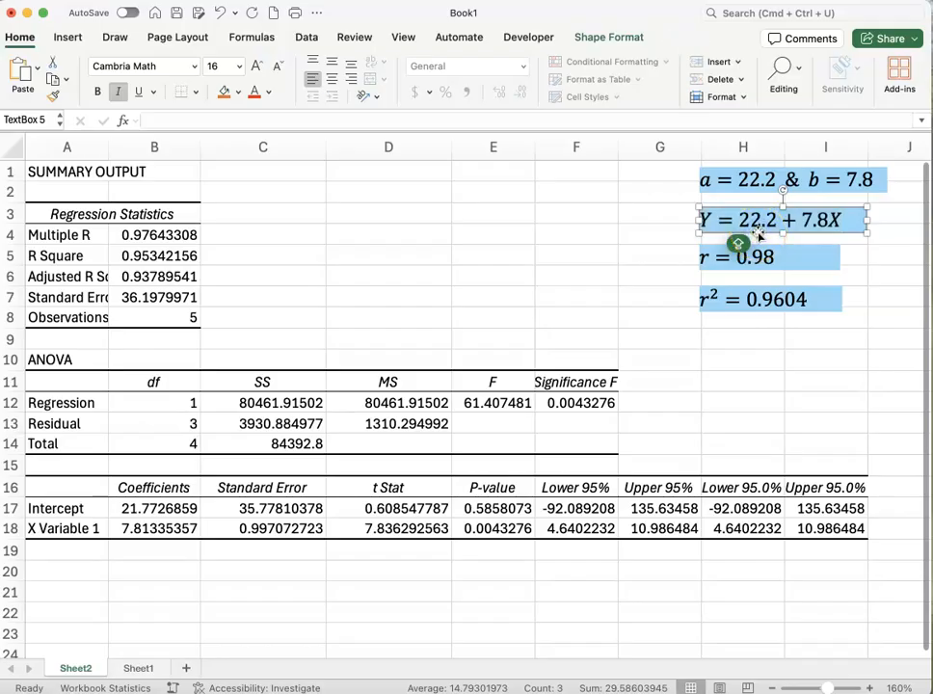
drag(759, 233, 162, 586)
Change the copied equation to Y = 21.77 + 7.81X and select the matching coefficients in B17:B18
click(167, 575)
key(shift+Left)
key(shift+Left)
key(shift+Left)
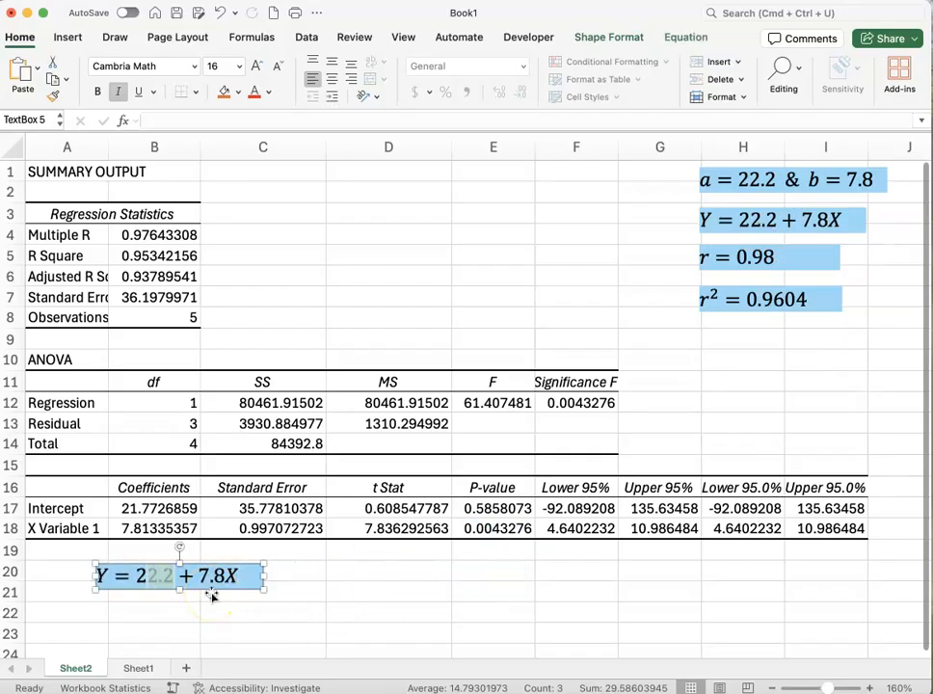
text(1)
text(1)
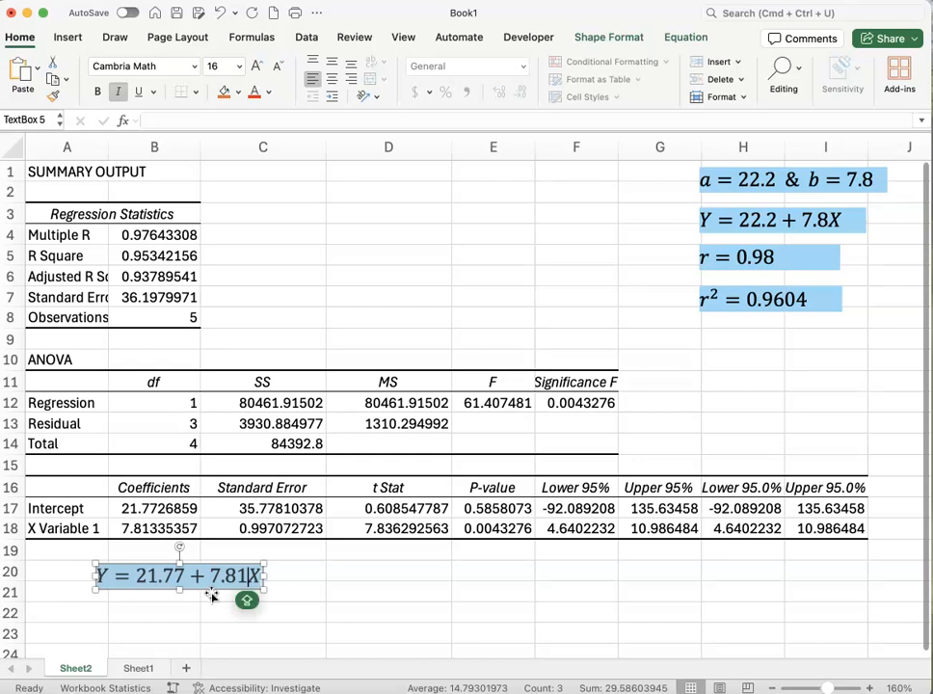
click(311, 593)
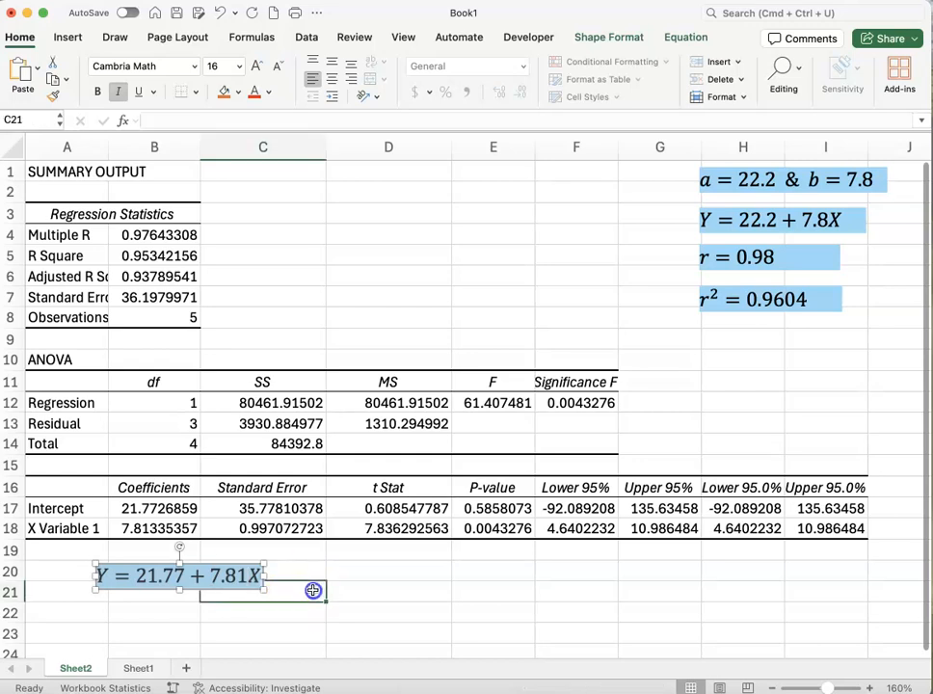
click(140, 508)
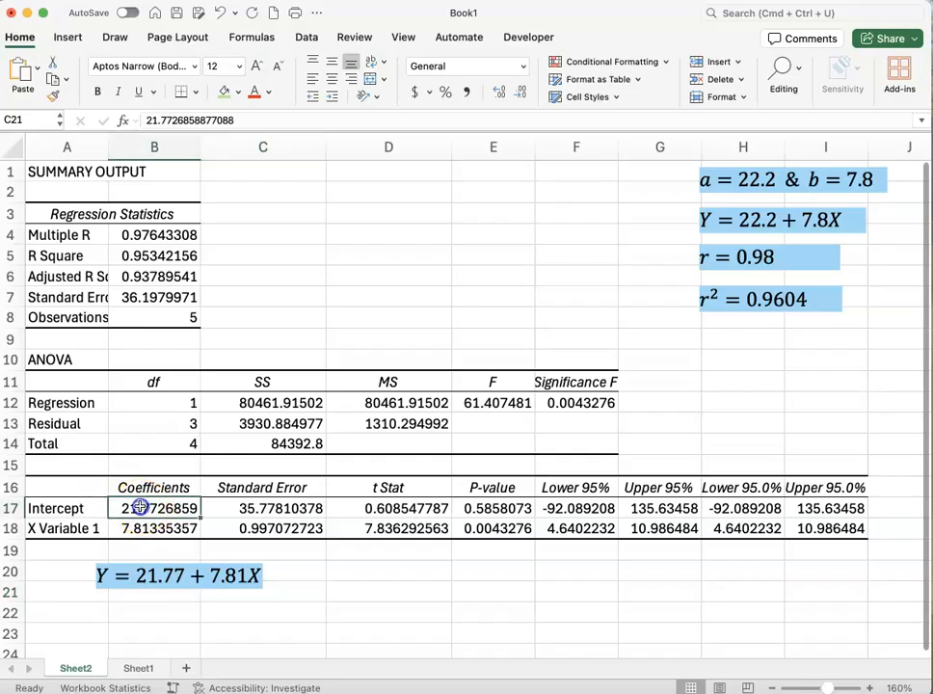
drag(140, 512, 141, 526)
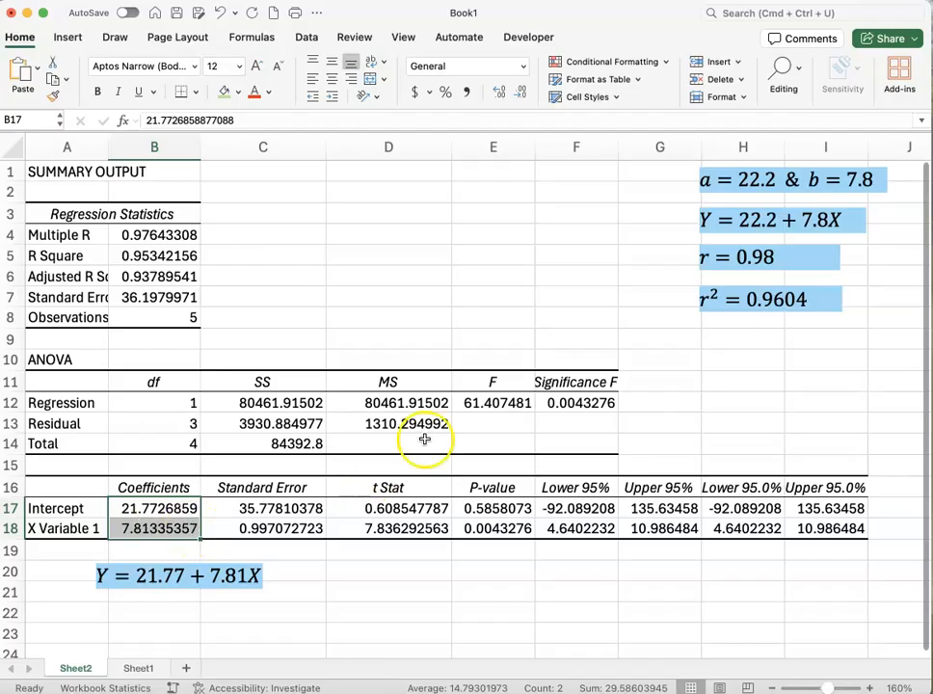
Draw a straight arrow from the r = 0.98 box to the Multiple R value in B4
click(771, 256)
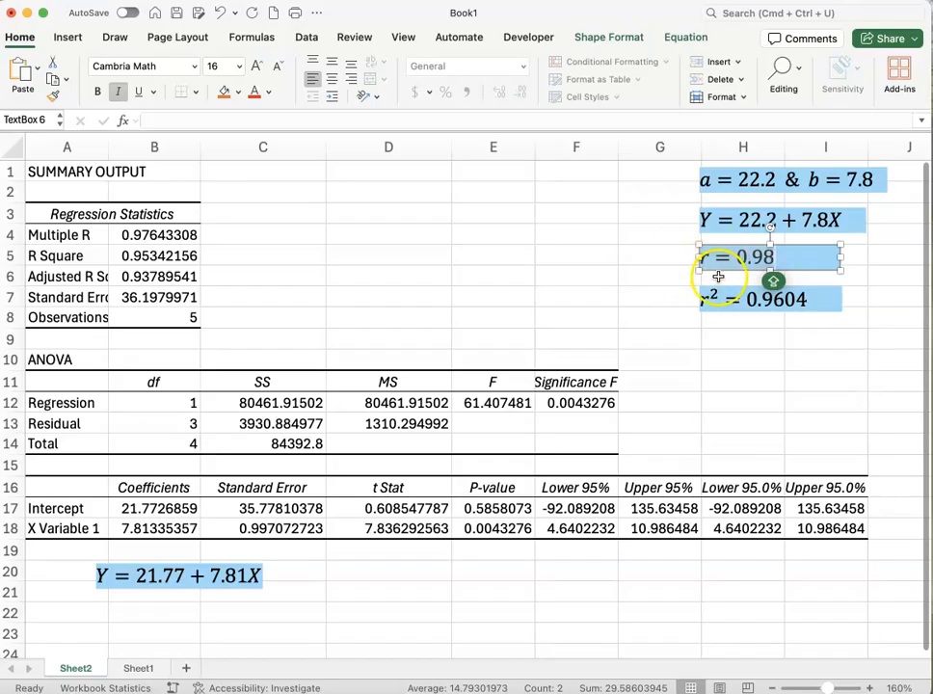
click(69, 38)
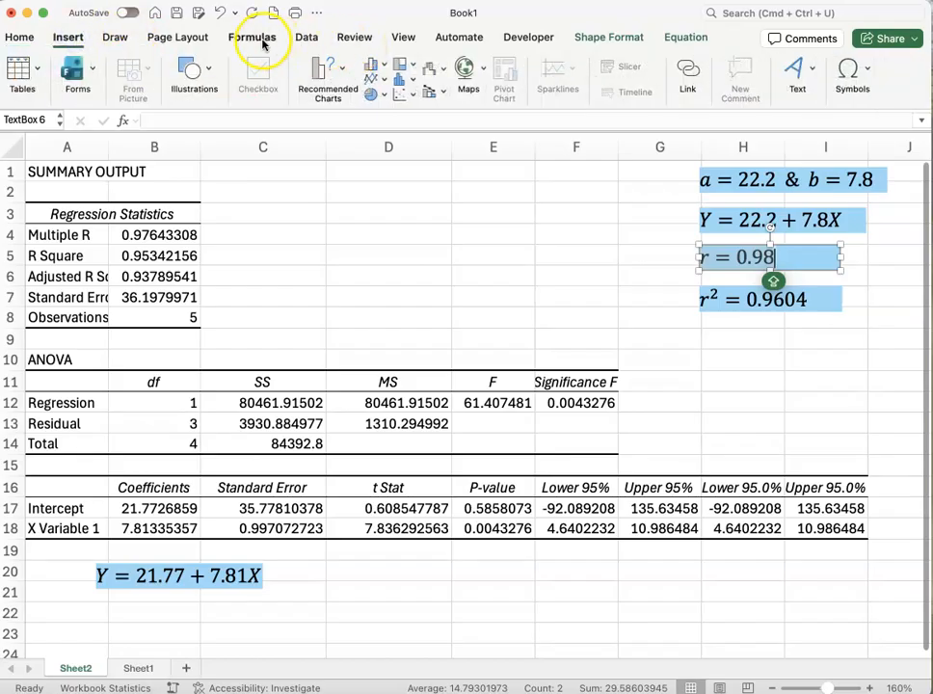
click(307, 37)
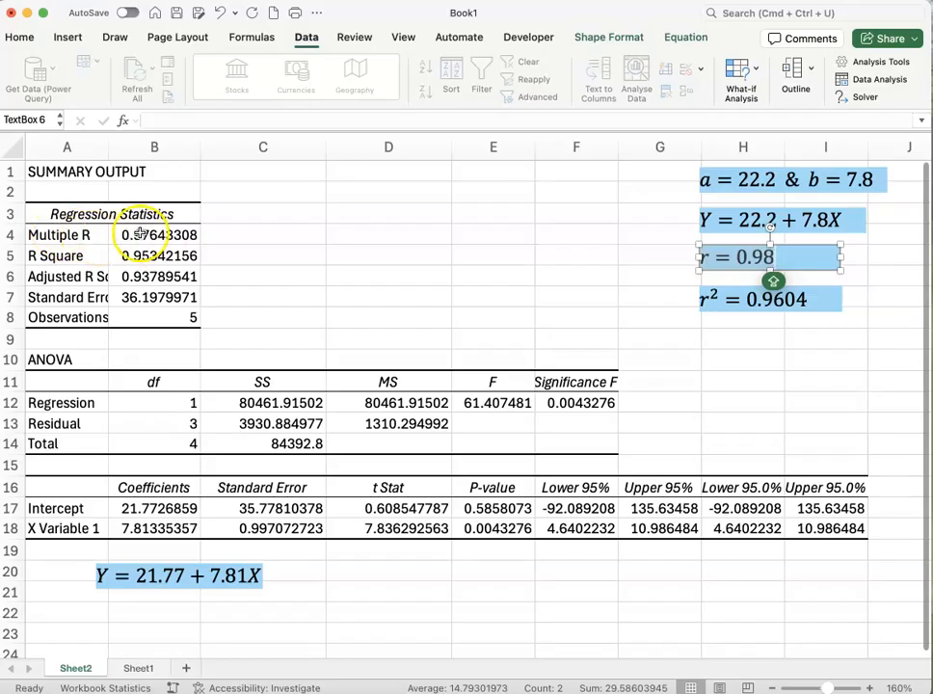
click(69, 37)
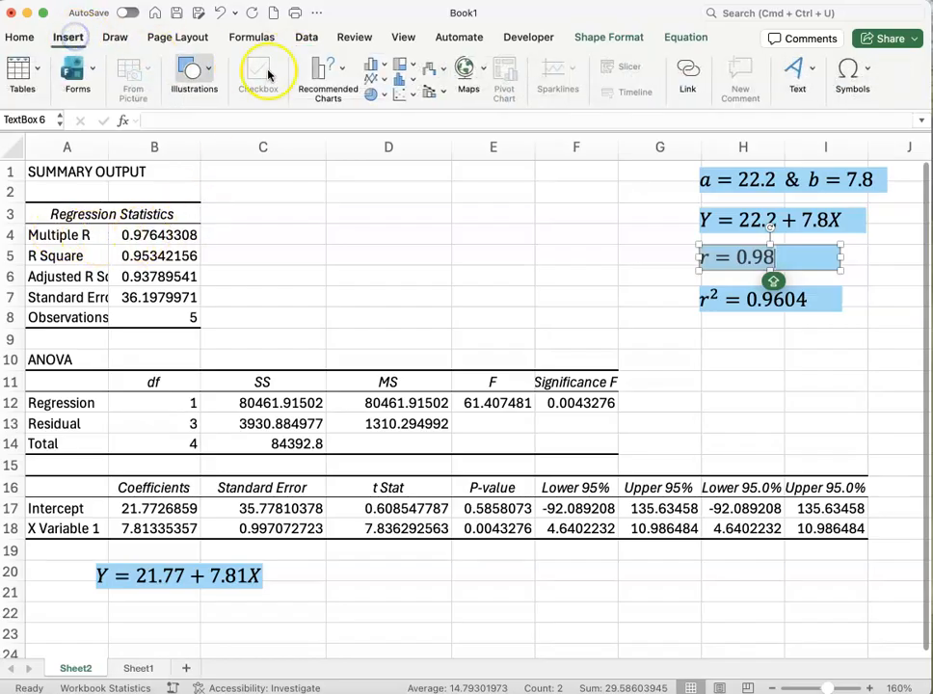
click(212, 69)
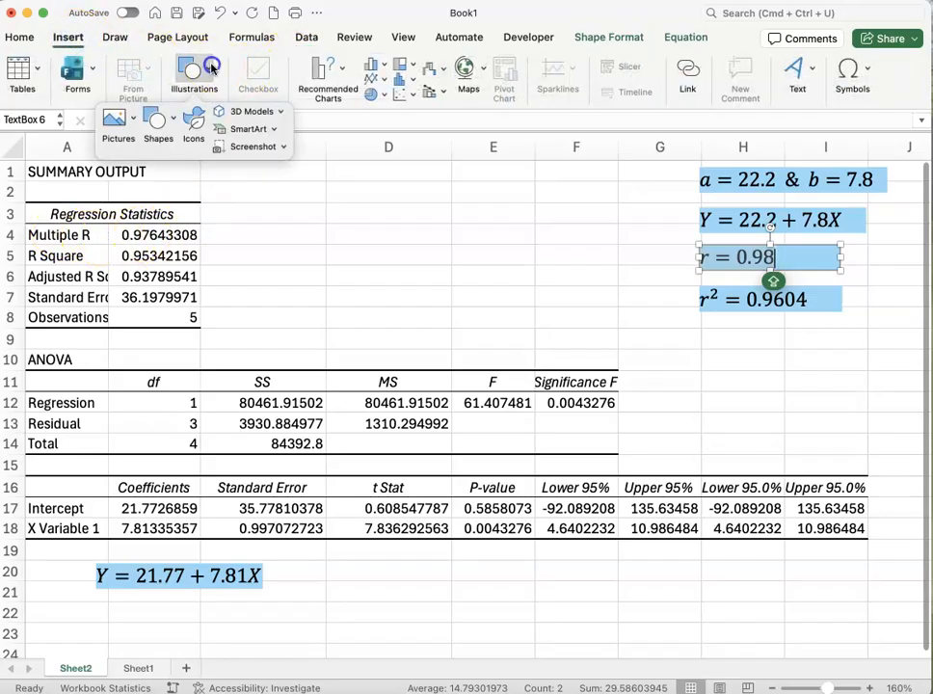
click(169, 116)
click(215, 167)
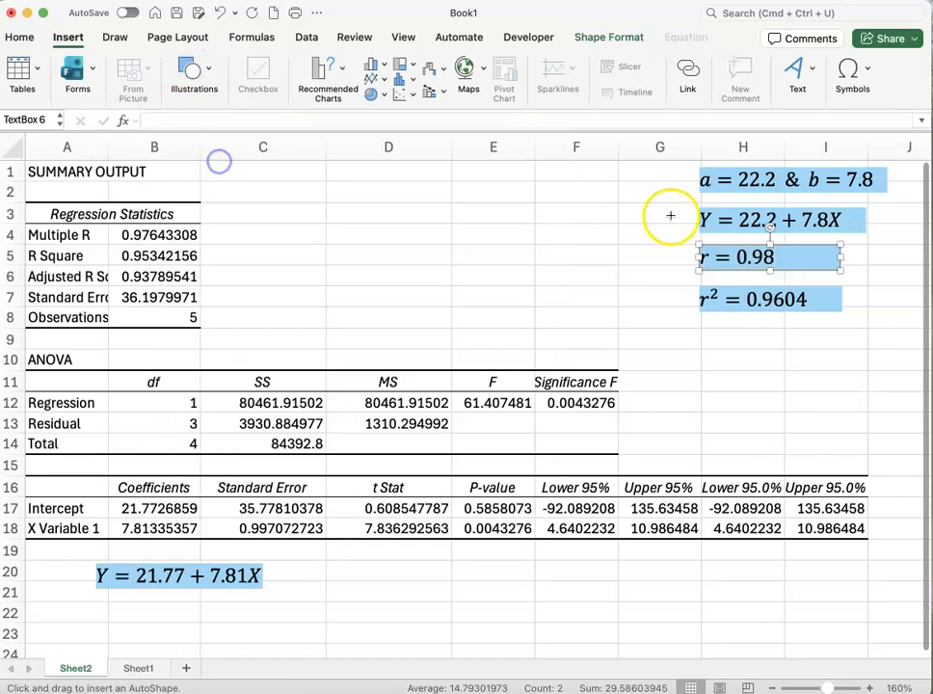
mouse_move(690, 257)
mouse_down()
mouse_move(298, 252)
mouse_move(196, 234)
mouse_move(212, 255)
mouse_up()
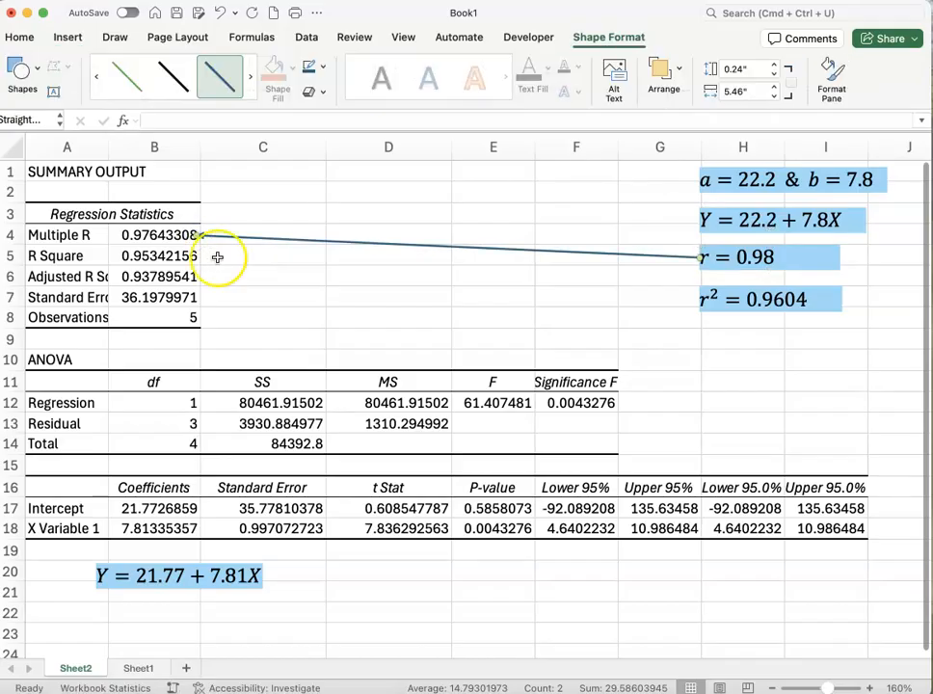
click(280, 280)
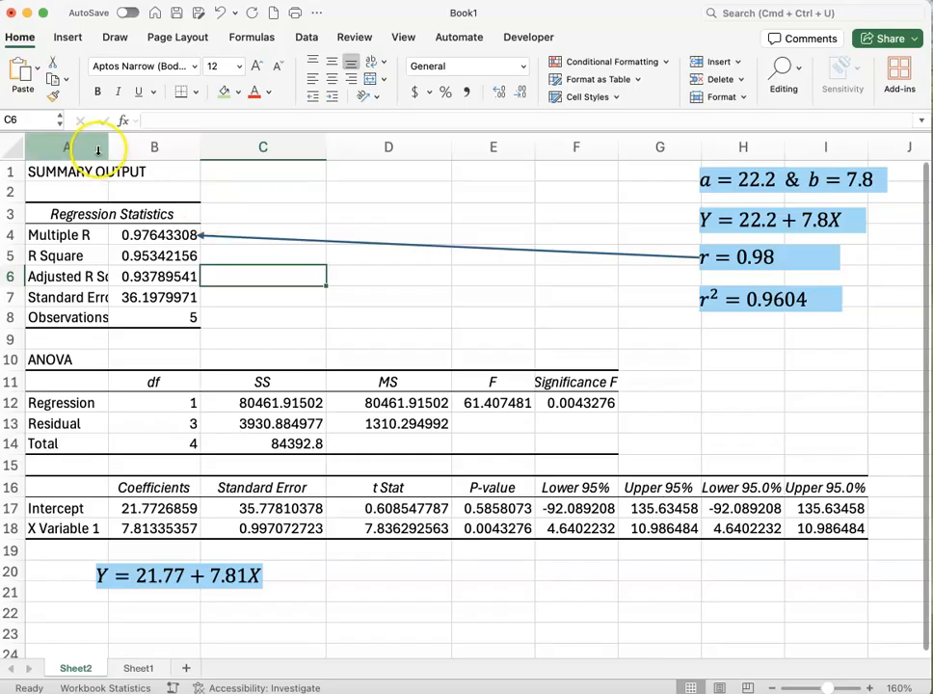
Widen column A to 11.50 to show more of the regression statistics labels
mouse_move(108, 146)
mouse_down()
mouse_move(129, 146)
mouse_move(120, 145)
mouse_up()
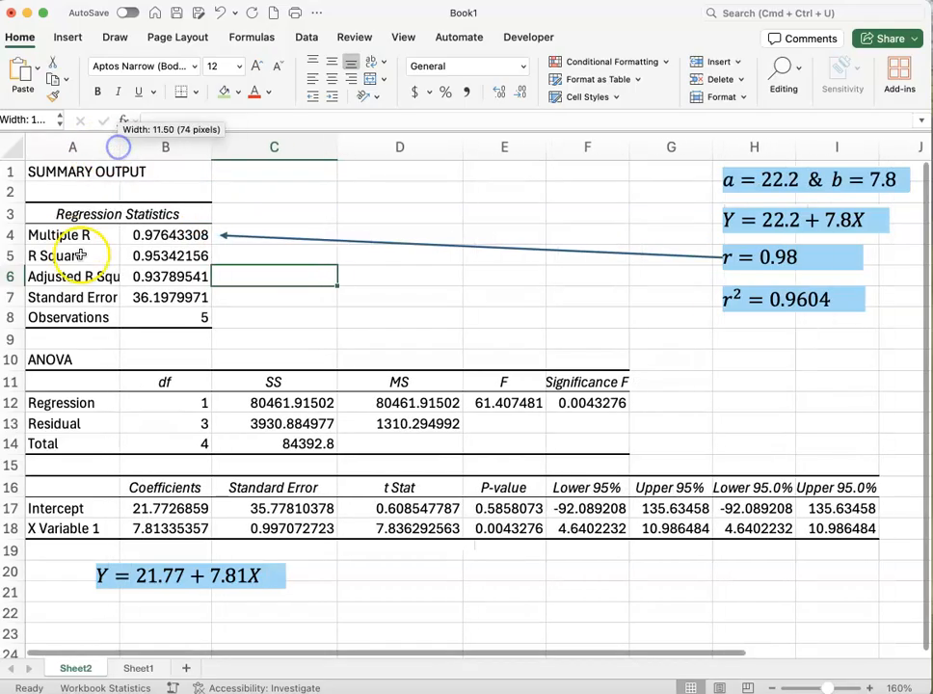
Duplicate the arrow and attach the copy from the r² = 0.9604 box to the R Square value in B5
click(692, 258)
key(super+d)
drag(688, 272, 670, 299)
drag(209, 277, 213, 255)
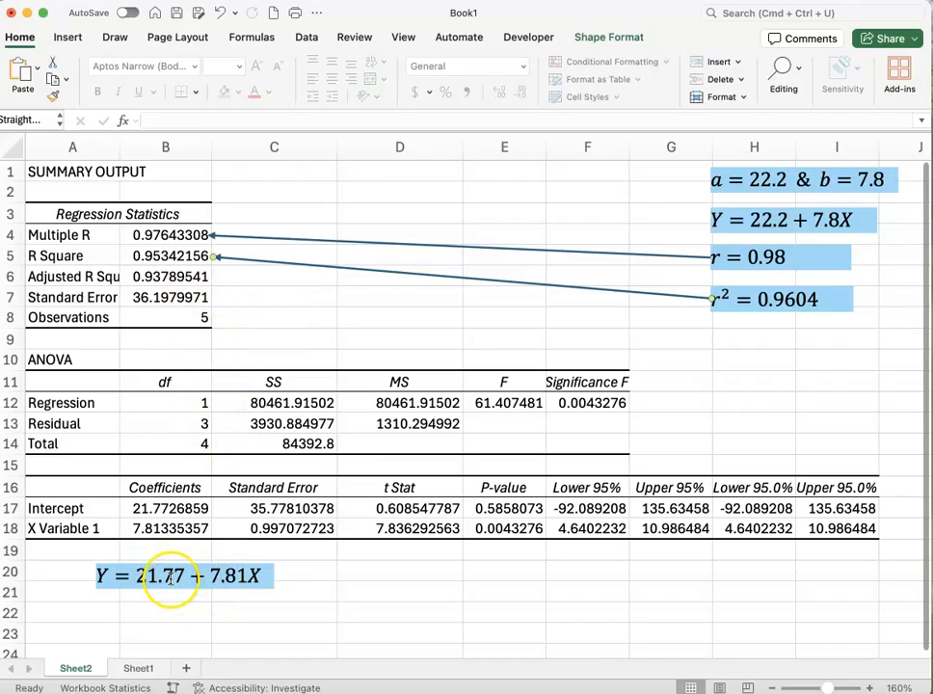
Fill the intercept and X Variable 1 coefficients in B17:B18 with yellow
drag(155, 508, 158, 529)
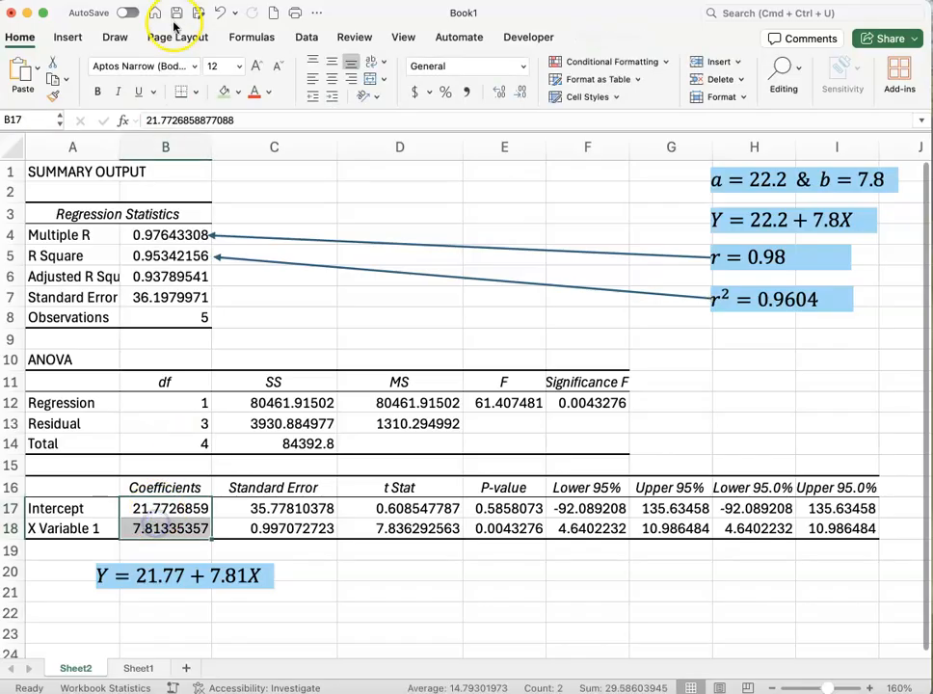
click(240, 94)
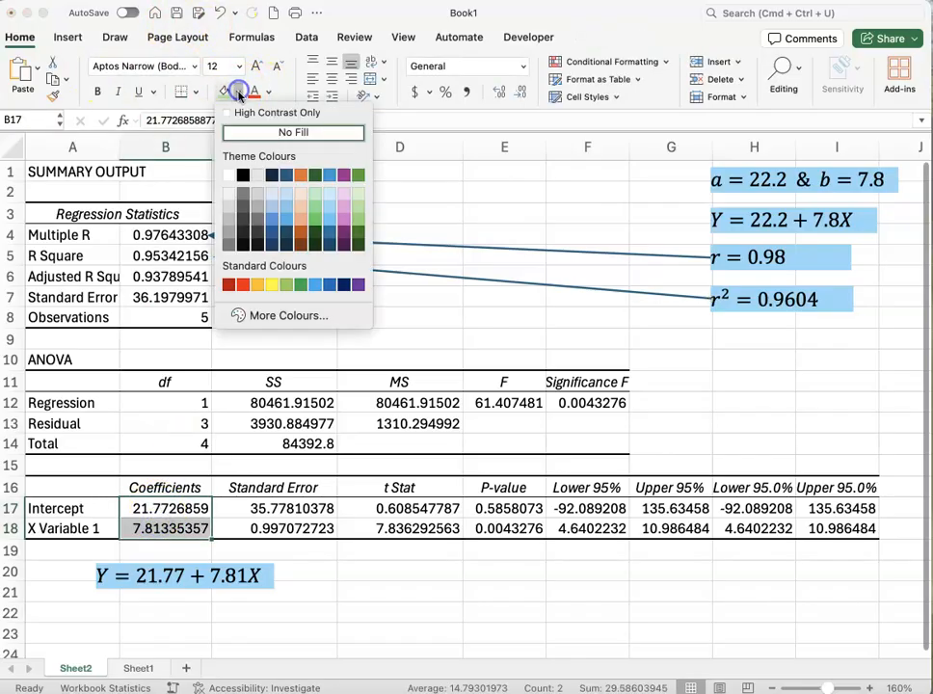
click(272, 285)
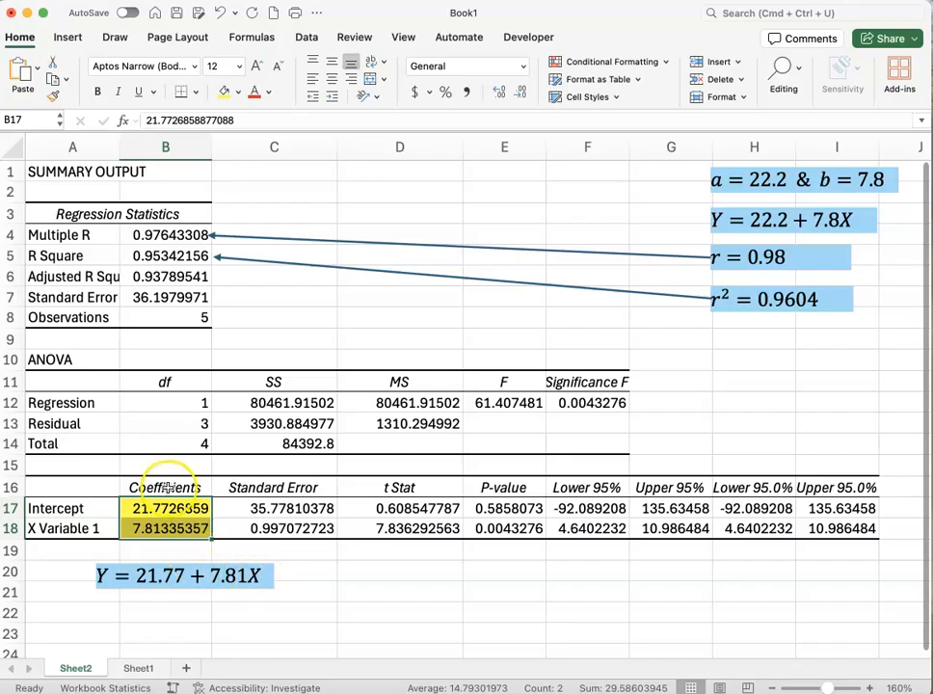
Highlight the Coefficients heading in B16 in yellow and make it bold
click(164, 487)
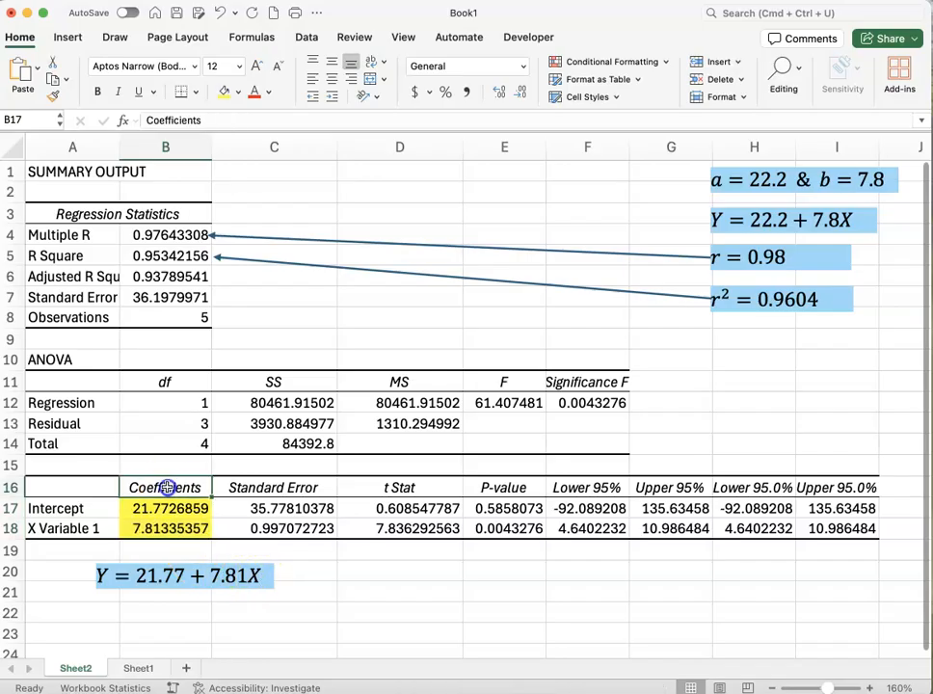
click(224, 91)
click(97, 92)
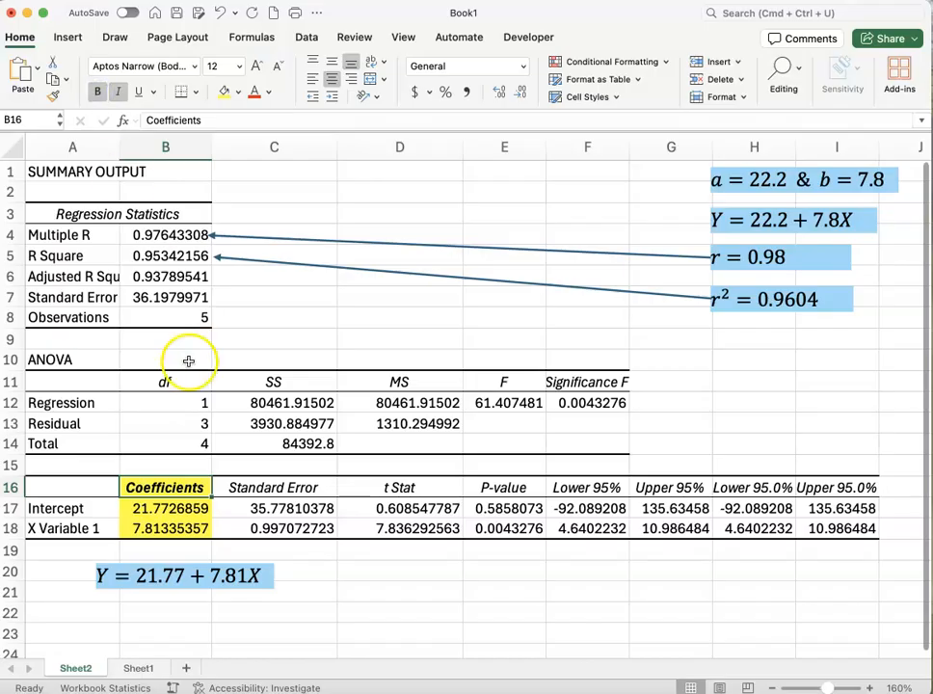
Fill the Multiple R and R Square labels and values in A4:B5 with yellow
click(172, 234)
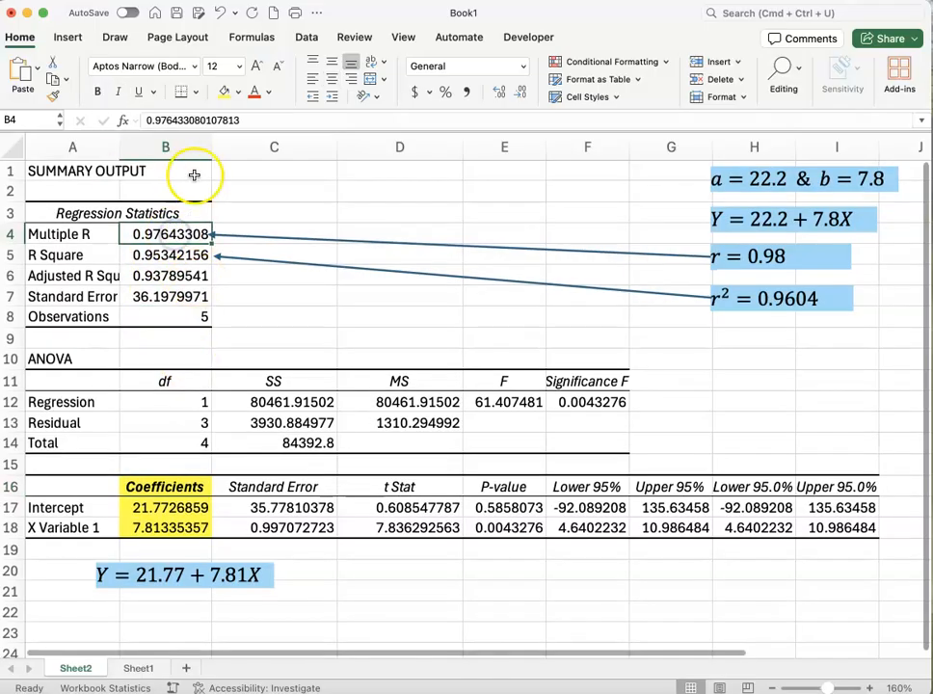
drag(77, 236, 129, 234)
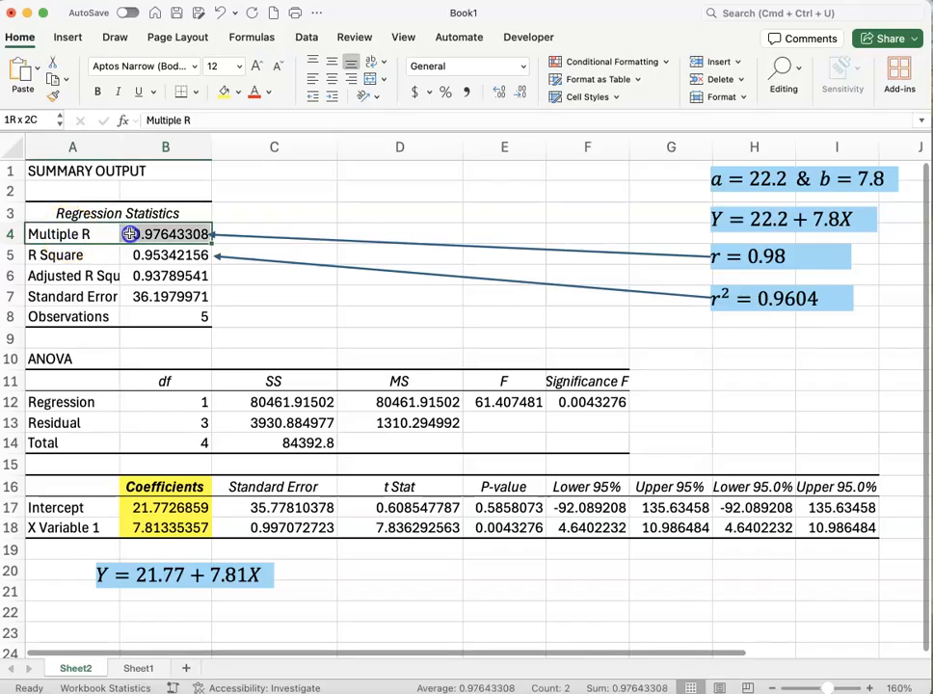
click(223, 90)
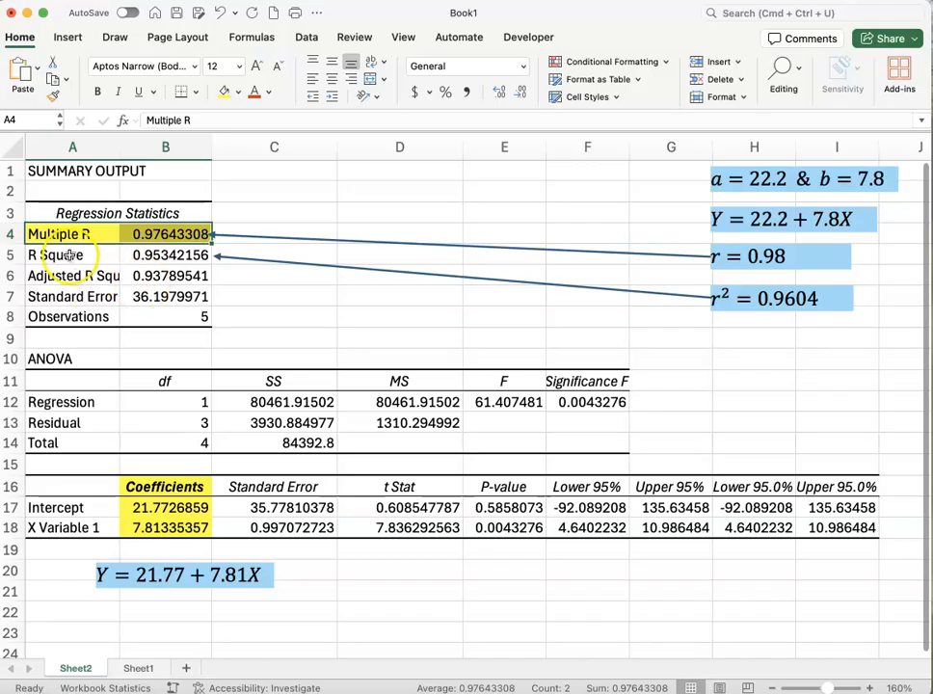
drag(69, 256, 154, 256)
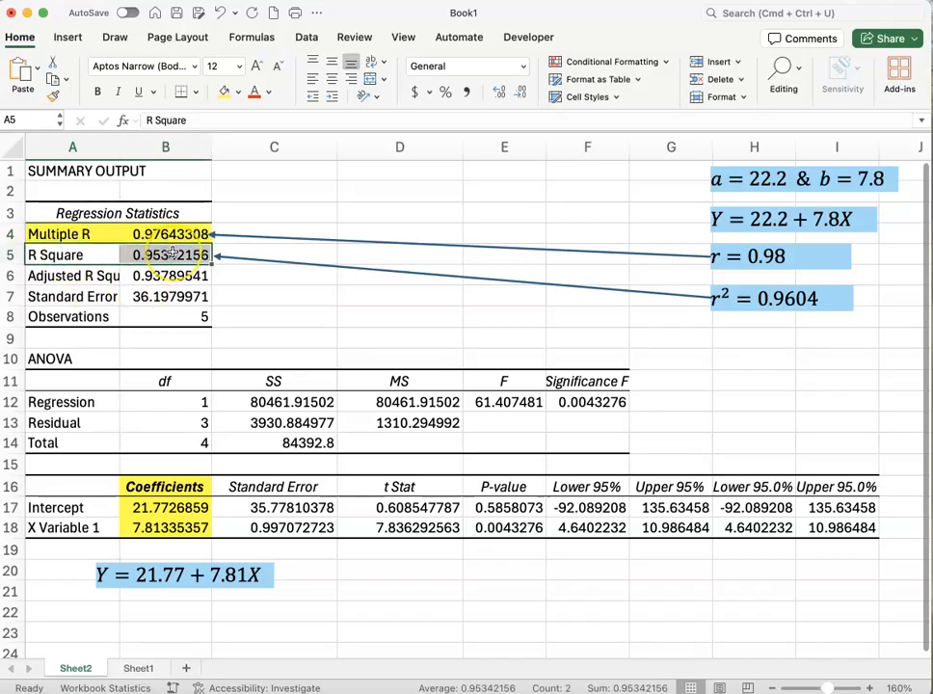
click(224, 92)
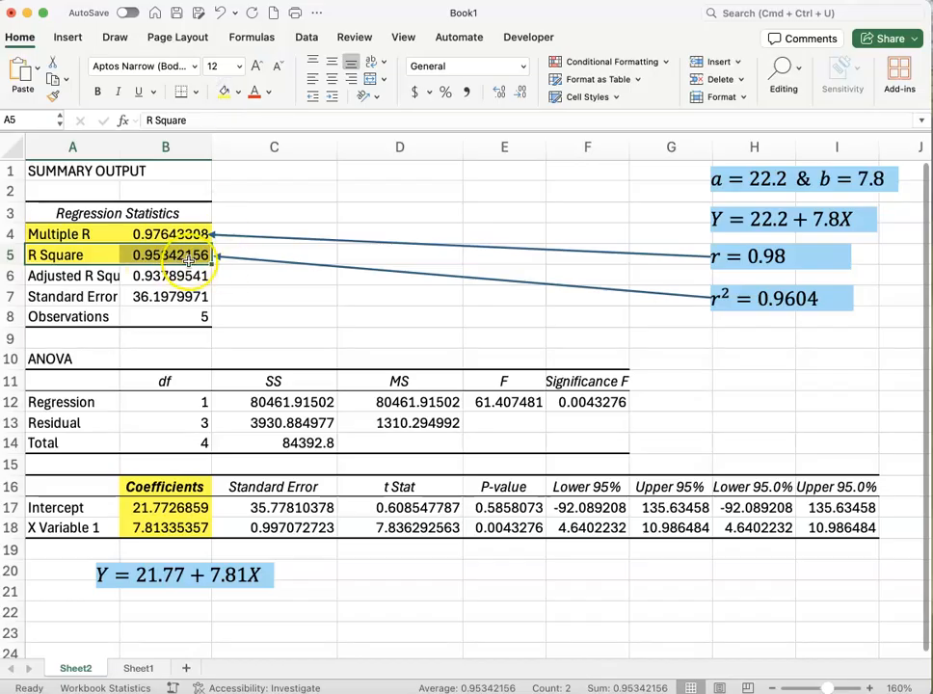
click(314, 316)
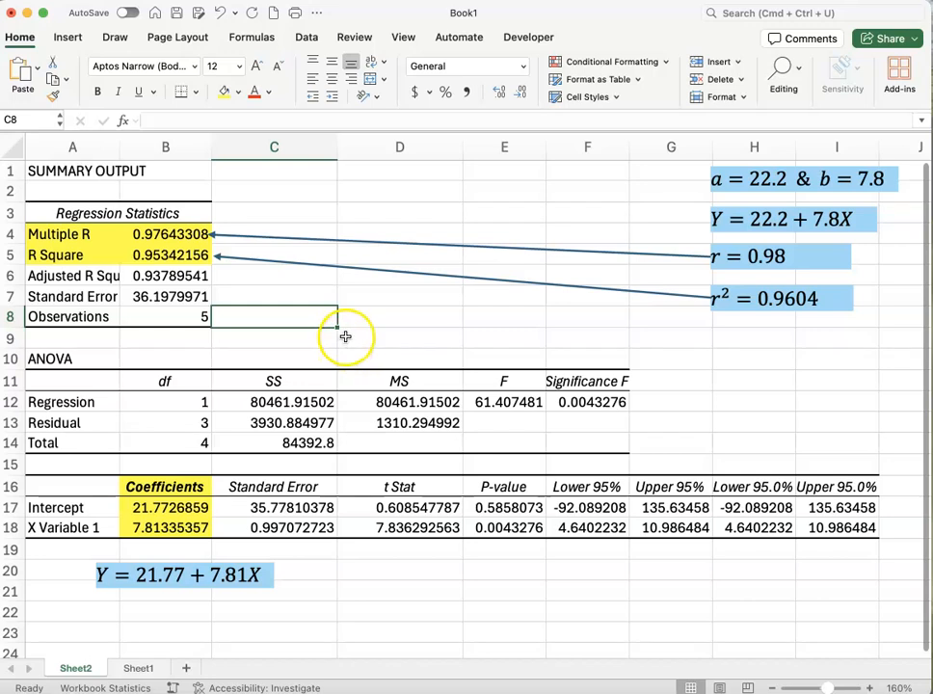